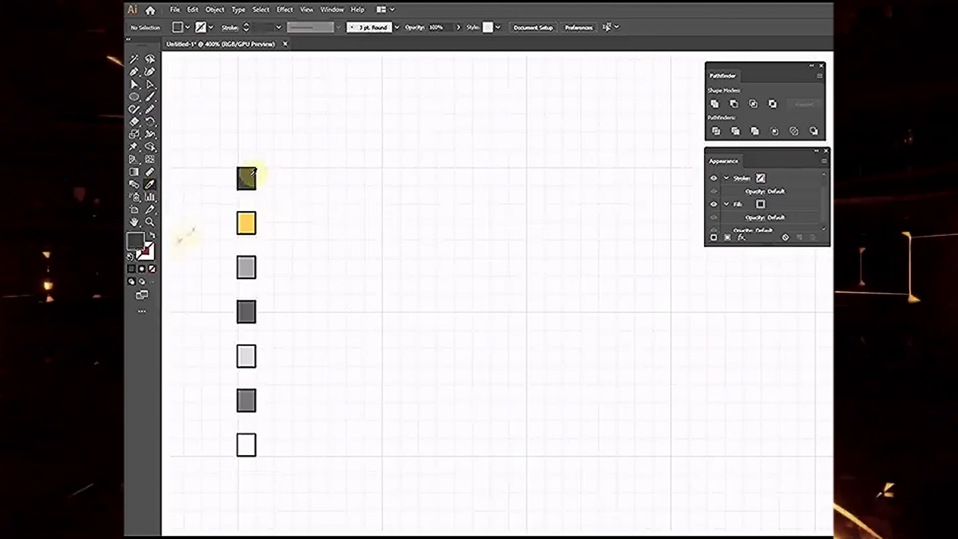
Step: Draw a circle for the bulb glass and a small square below it
drag(521, 307, 523, 308)
click(332, 9)
click(375, 406)
click(134, 98)
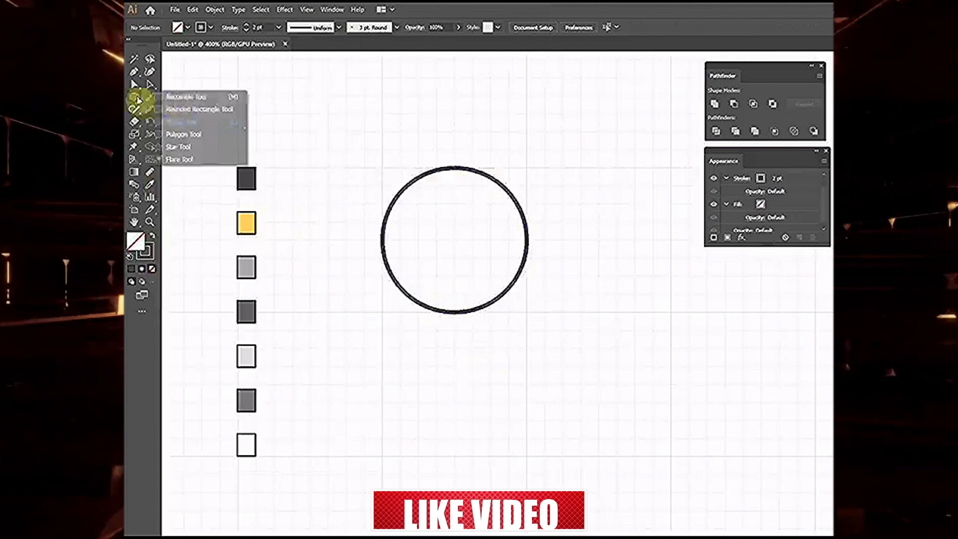
click(186, 97)
scroll(460, 310, up, 2)
drag(502, 405, 510, 411)
scroll(509, 411, down, 2)
Step: Unite the circle and square into one outline and round the neck corners
drag(404, 435, 509, 151)
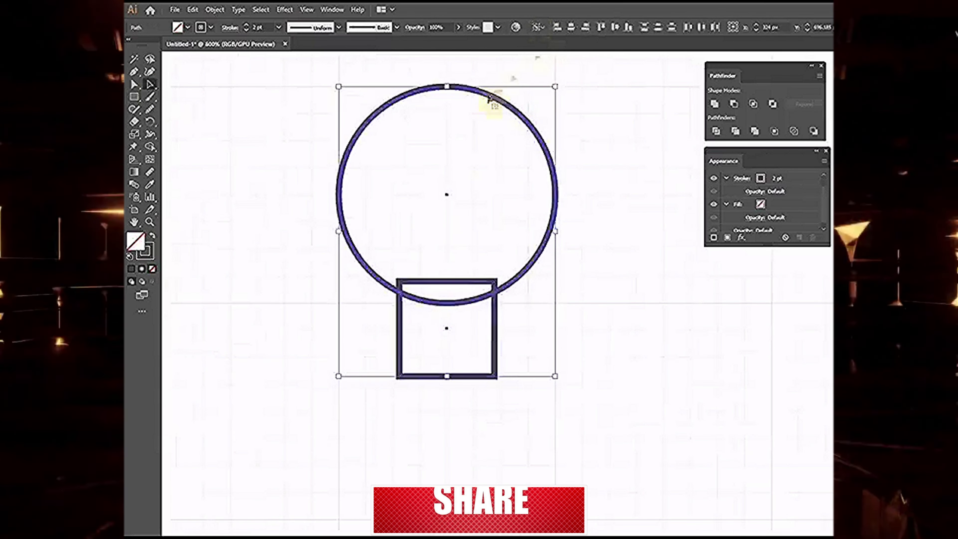
click(149, 147)
drag(453, 204, 462, 325)
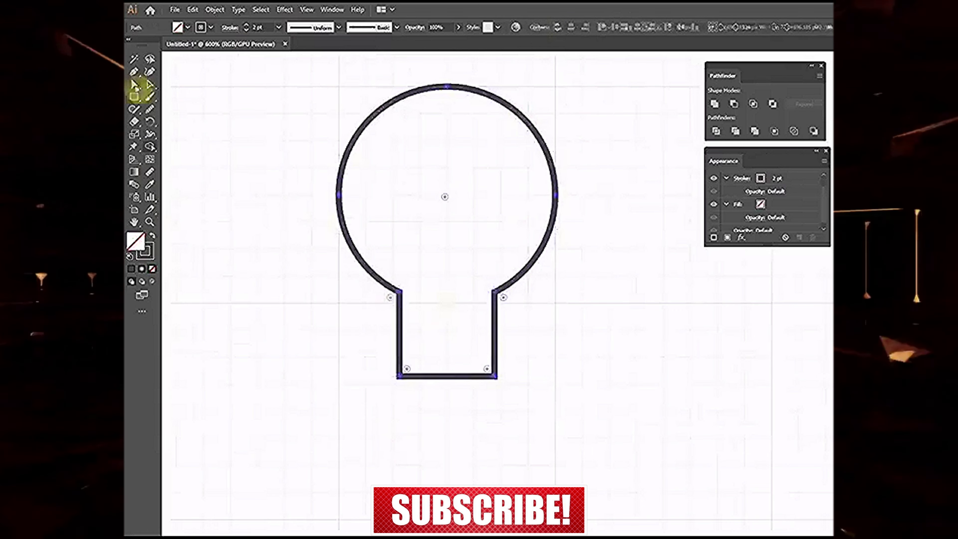
drag(561, 326, 456, 364)
scroll(457, 364, up, 2)
click(509, 382)
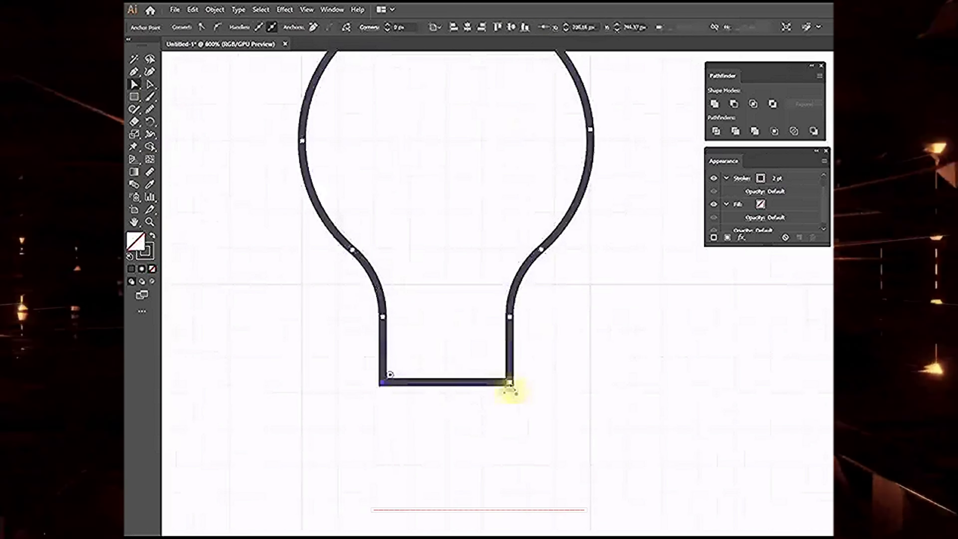
Step: Draw a horizontal line across the neck and trim its ends outside the bulb
drag(289, 265, 524, 266)
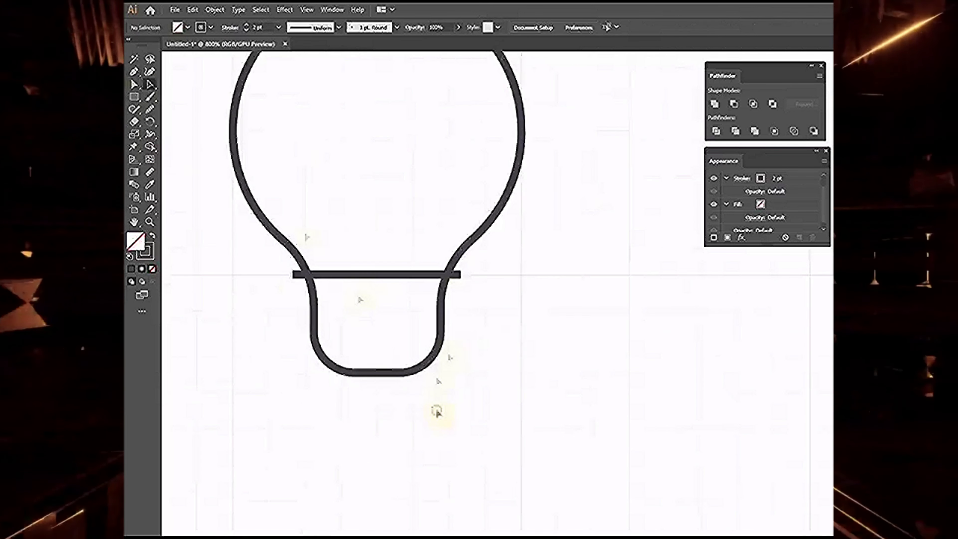
drag(437, 411, 293, 275)
key(shift+m)
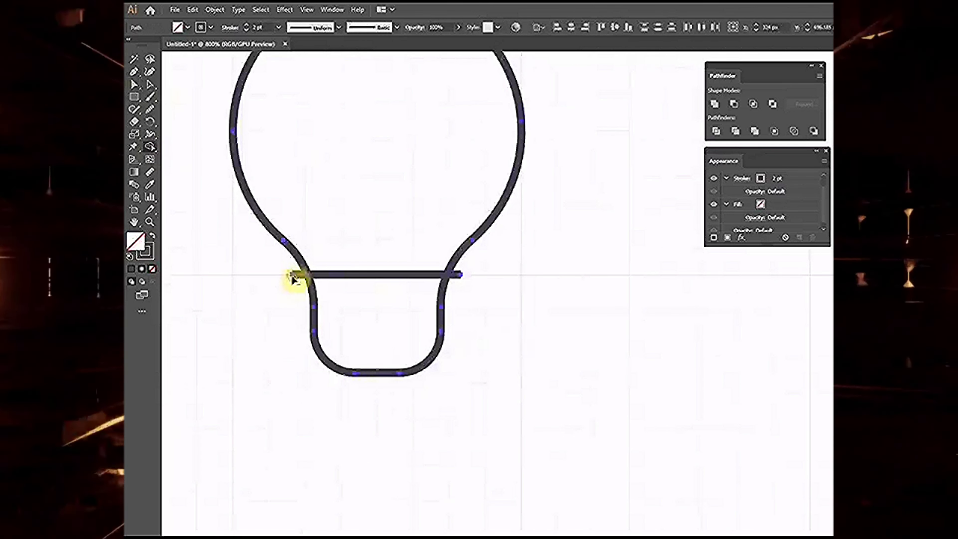
alt+click(298, 274)
alt+click(456, 275)
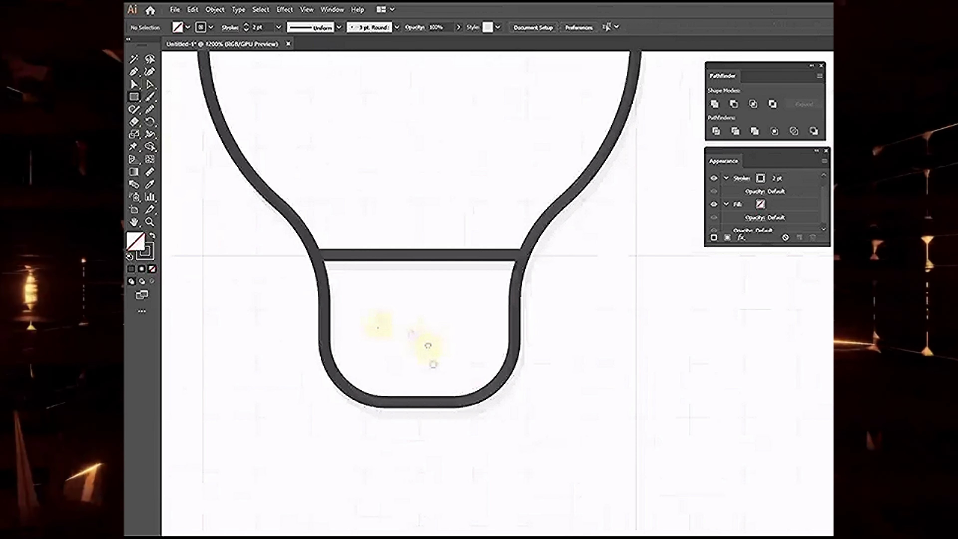
Step: Draw a thin band across the neck, nudge it up, and place a copy below
drag(421, 309, 536, 320)
drag(443, 291, 443, 286)
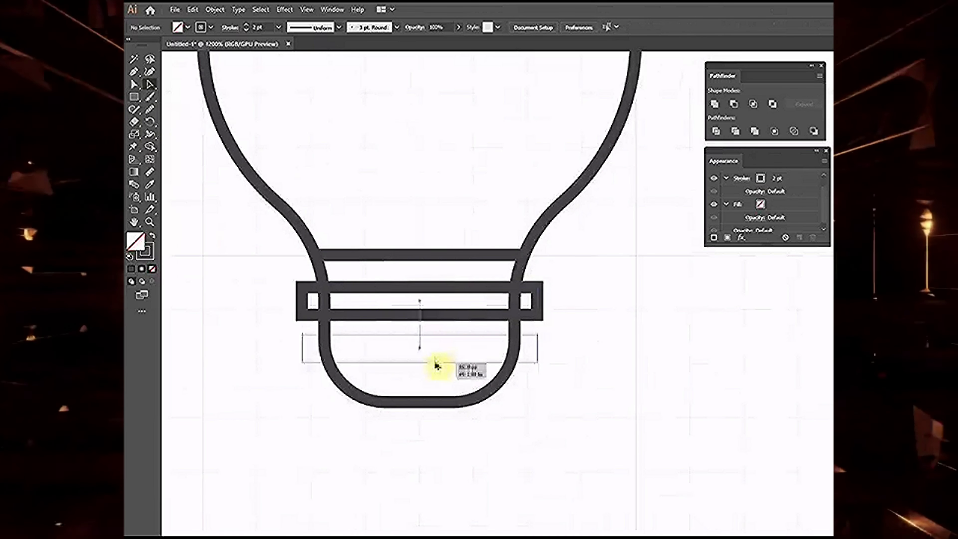
drag(434, 321, 439, 368)
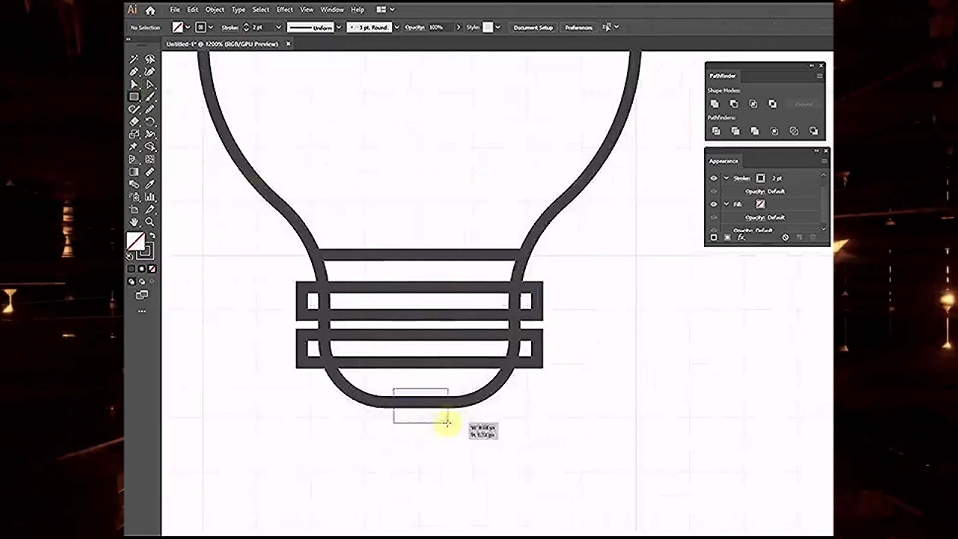
click(418, 423)
Step: Centre-align the bands and small tip, then space them evenly
scroll(418, 424, up, 1)
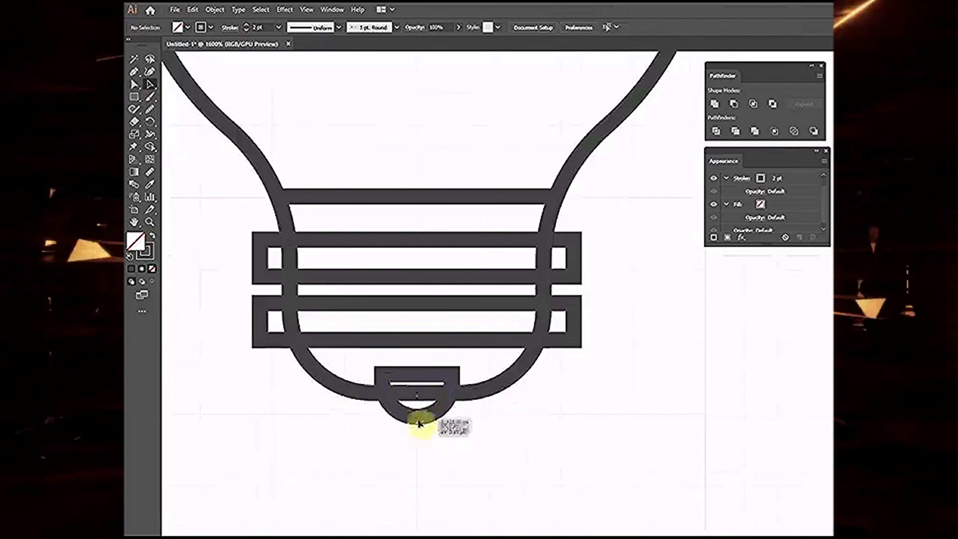
click(433, 384)
shift+click(427, 278)
click(663, 26)
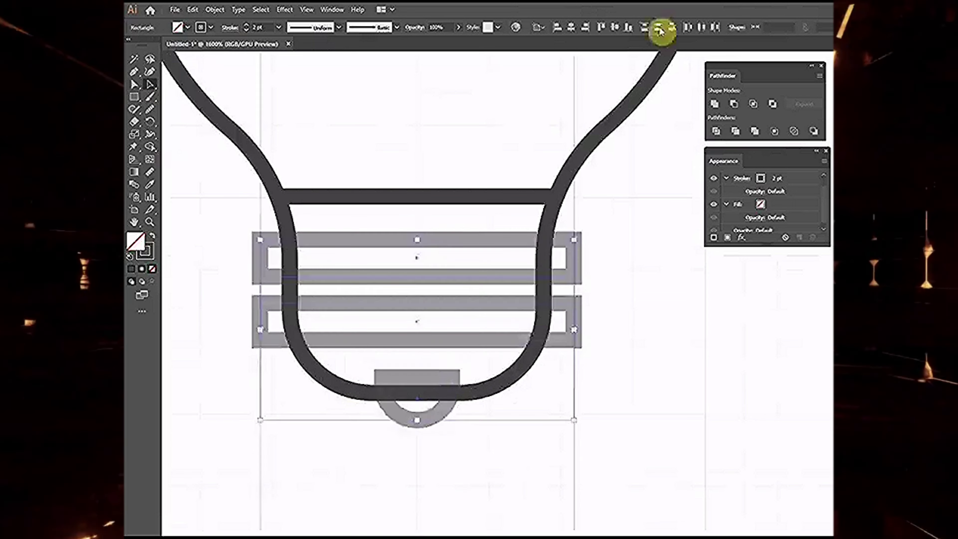
key(ctrl+shift+a)
click(427, 384)
shift+click(423, 276)
click(660, 26)
Step: Merge the overlapping interior regions of the screw base with Shape Builder
click(338, 244)
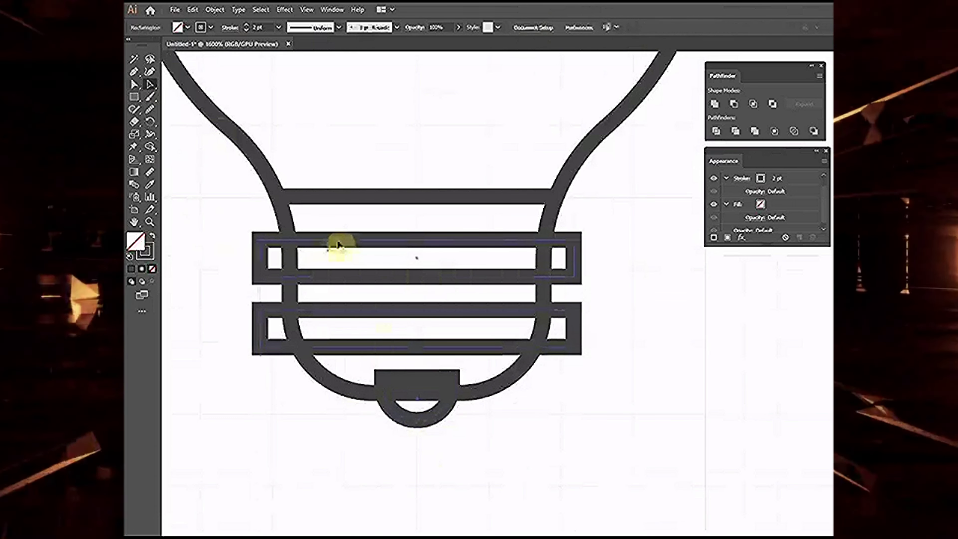
click(451, 315)
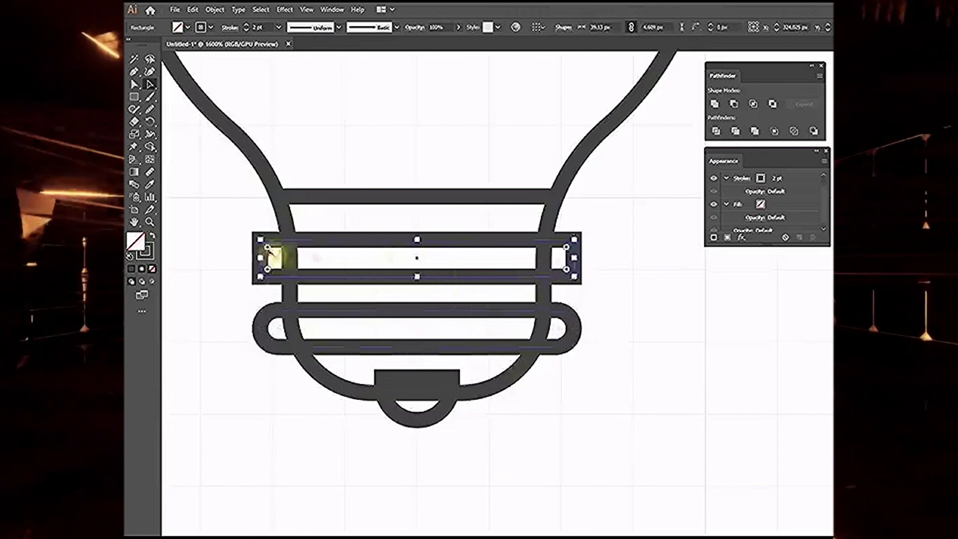
drag(417, 217, 421, 392)
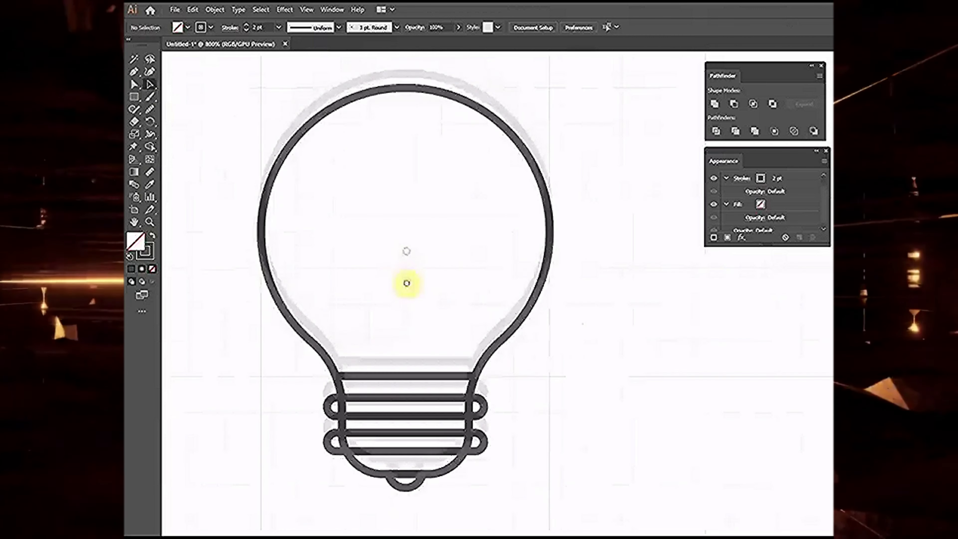
drag(134, 96, 196, 118)
Step: Draw a small circle in the bulb and trim away its top half, leaving an arc
drag(465, 290, 465, 290)
key(p)
key(ctrl+equal)
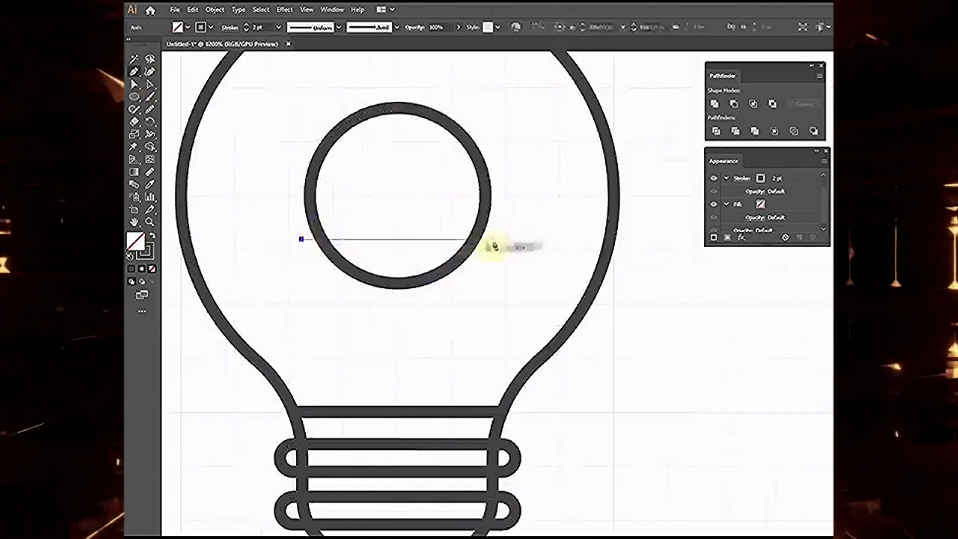
click(494, 239)
key(shift+m)
alt+click(374, 171)
alt+click(377, 239)
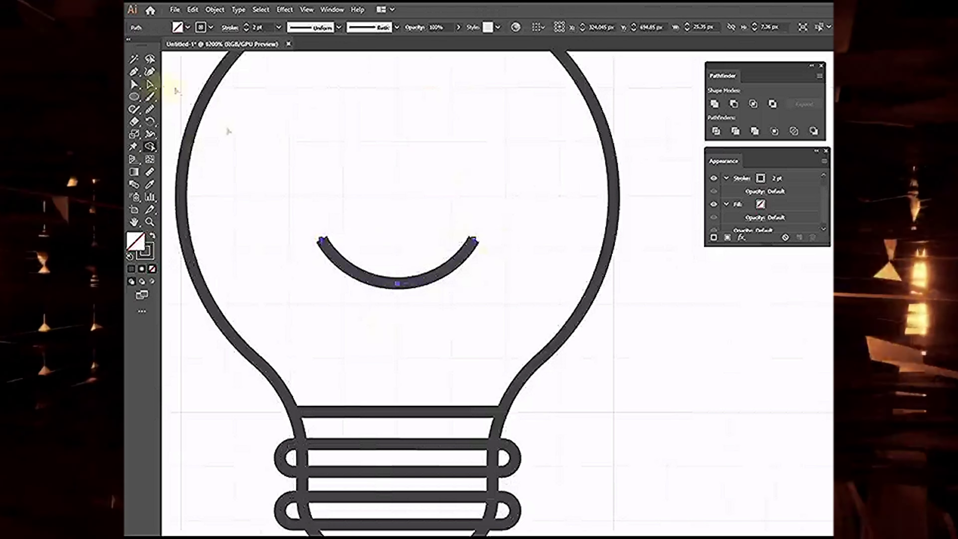
Step: Give the arc a 7 pt stroke and move it higher inside the bulb
key(ctrl+minus)
click(230, 27)
text(7)
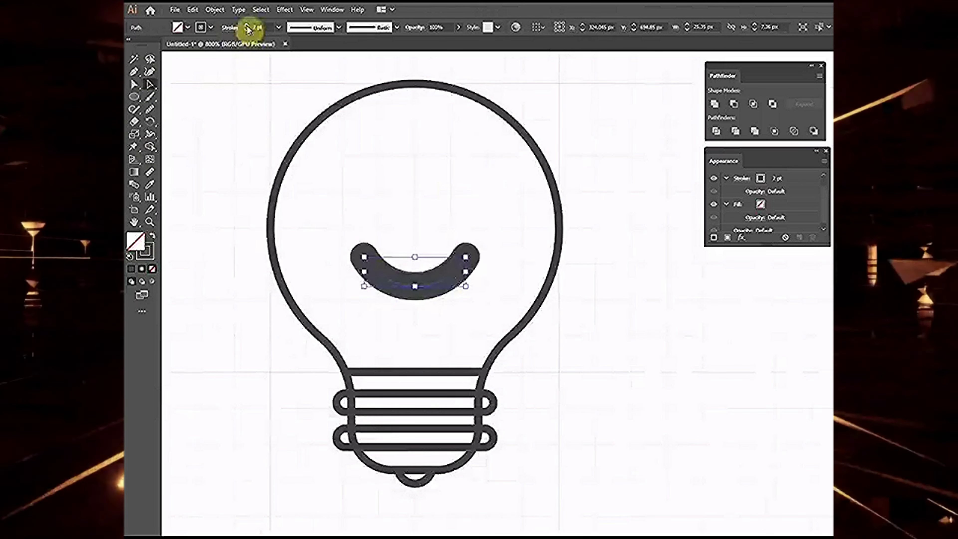
key(ctrl+shift+a)
drag(421, 258, 421, 257)
key(ctrl+minus)
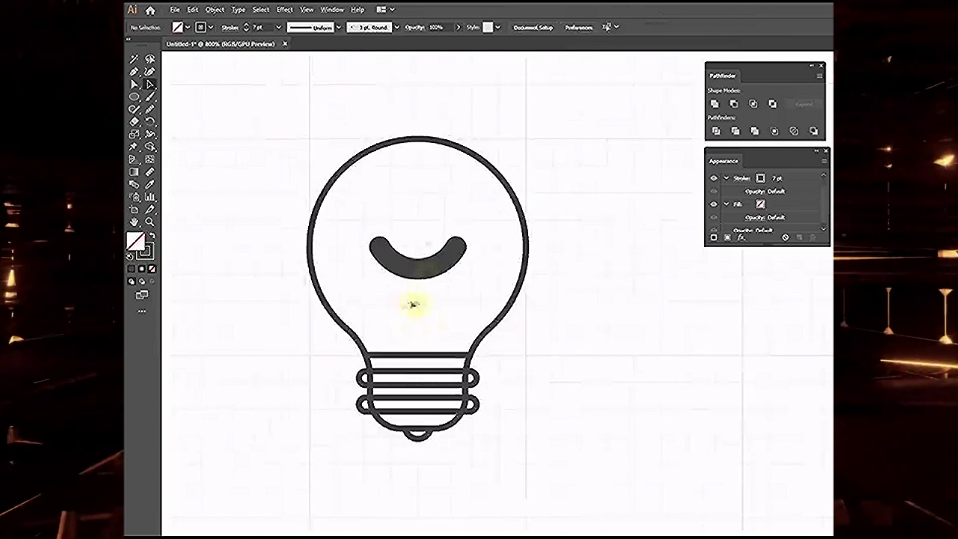
Step: Expand the filament arc into a filled shape
click(418, 269)
click(214, 9)
click(226, 120)
click(574, 400)
key(ctrl+shift+a)
key(ctrl+plus)
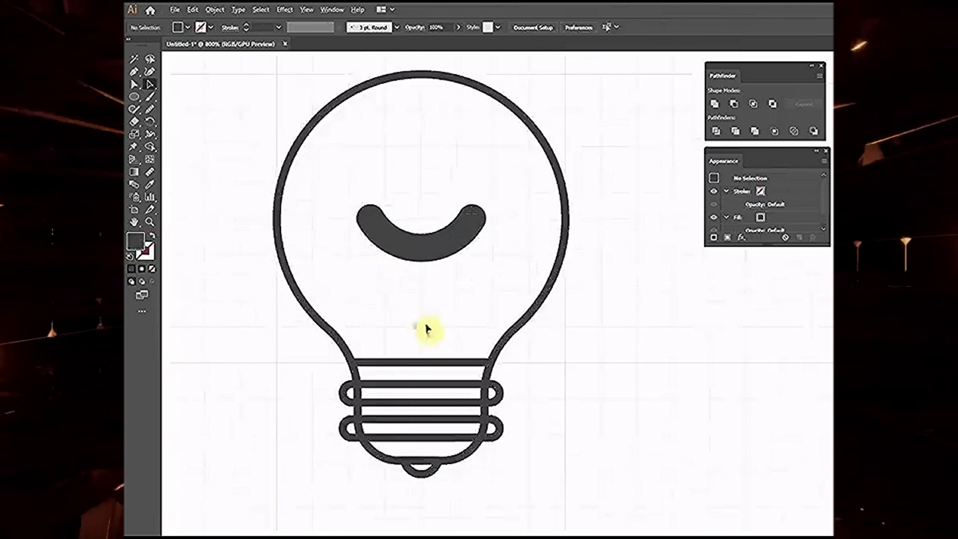
key(ctrl+plus)
key(p)
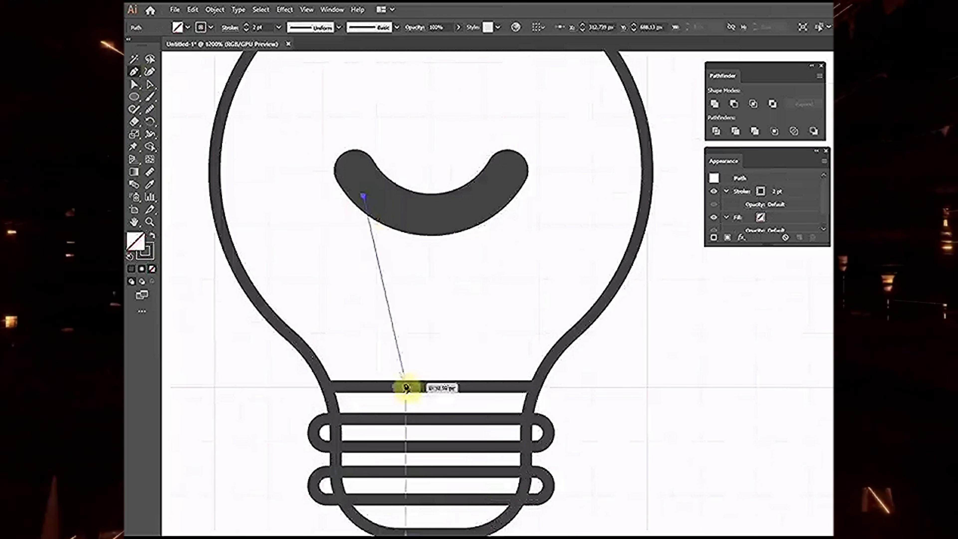
Step: Pen a curved wire to the neck, reflect a copy to the right, and group them
drag(382, 522, 311, 117)
right_click(393, 261)
mouse_move(424, 411)
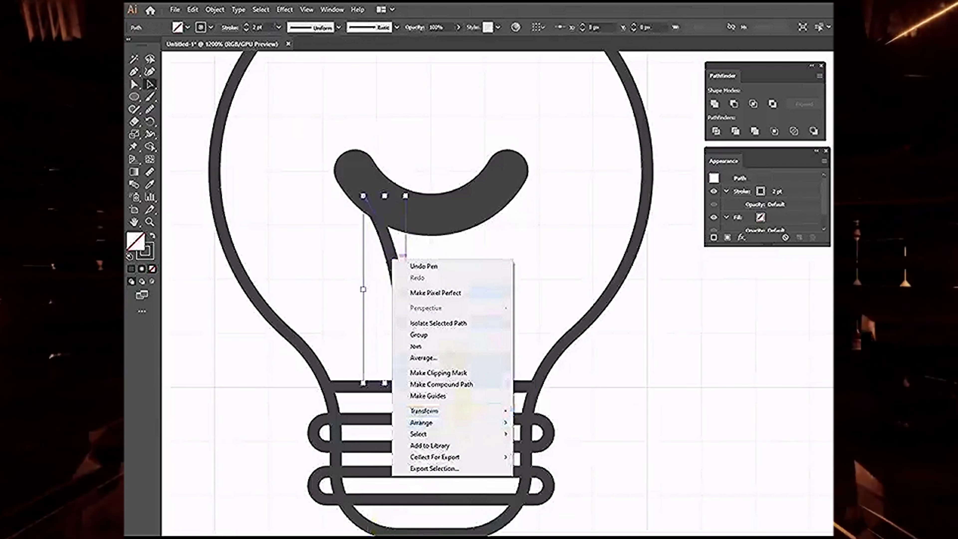
key(Escape)
right_click(394, 273)
right_click(390, 254)
click(536, 443)
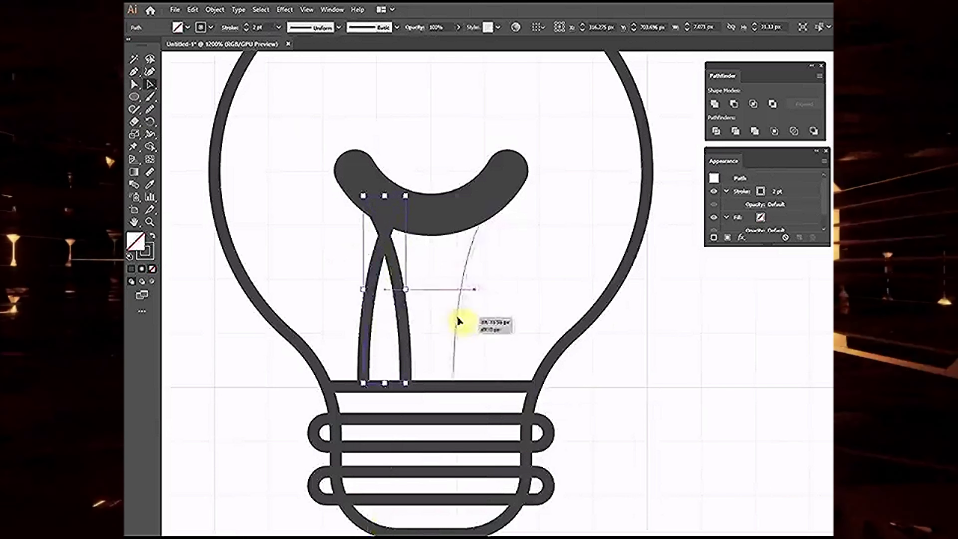
drag(459, 320, 466, 321)
key(ctrl+g)
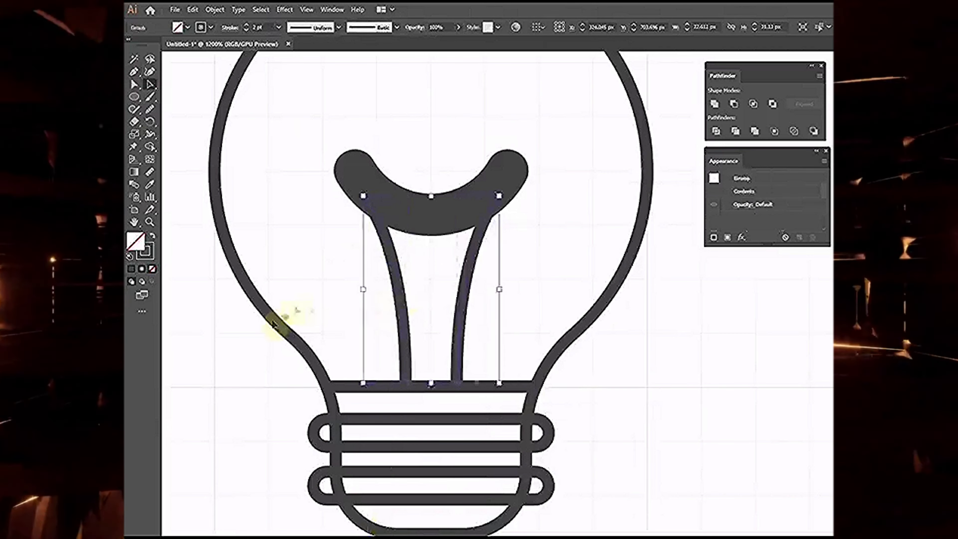
Step: Centre the wire group on the bulb outline and expand the wires
shift+click(546, 311)
click(540, 27)
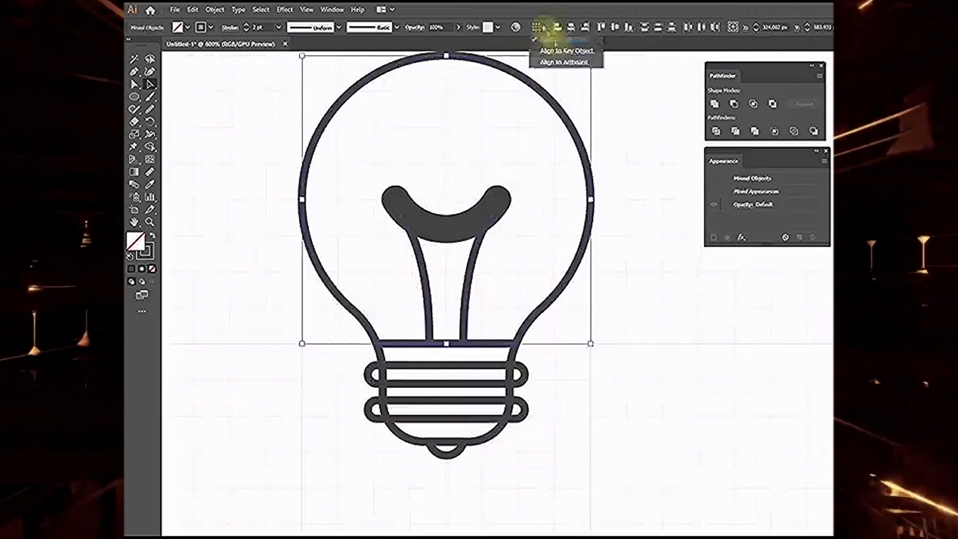
click(473, 279)
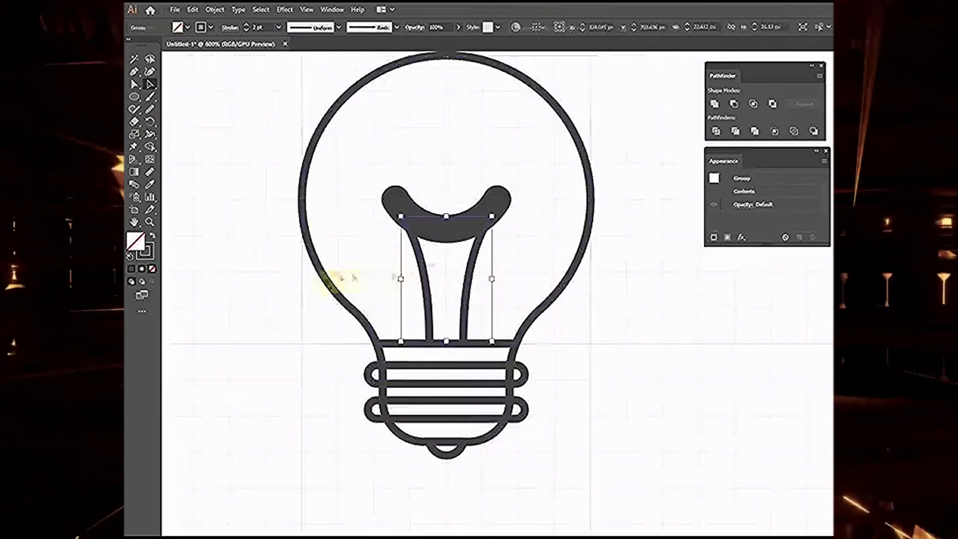
shift+click(330, 285)
click(539, 27)
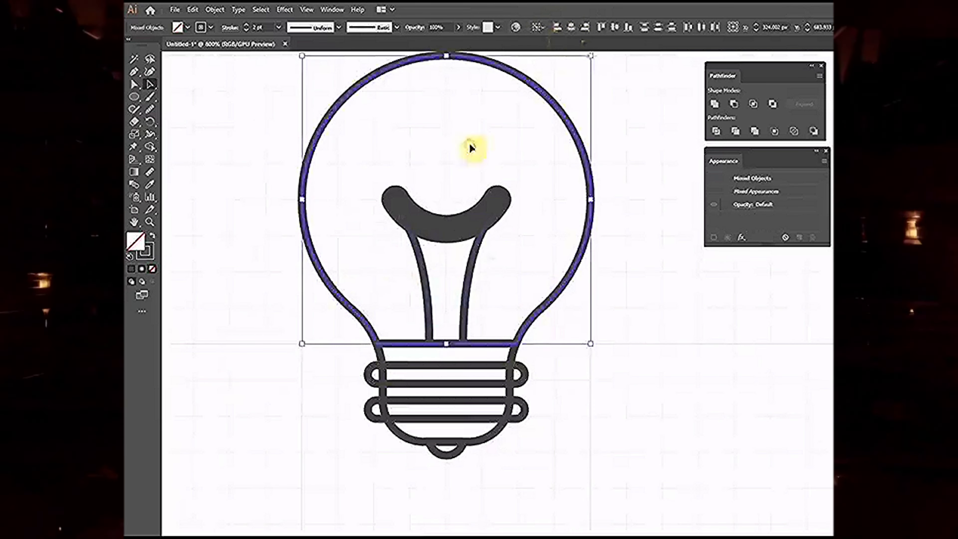
click(572, 400)
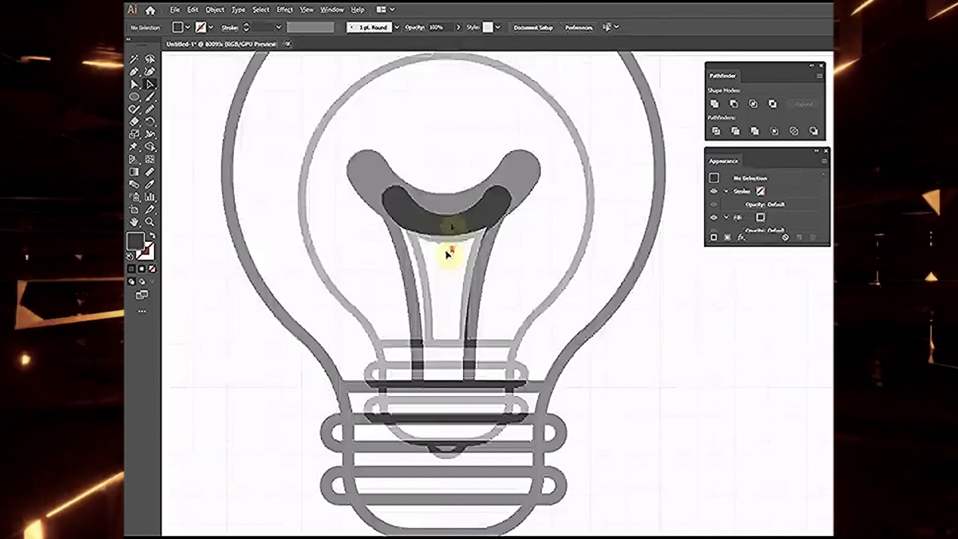
click(401, 280)
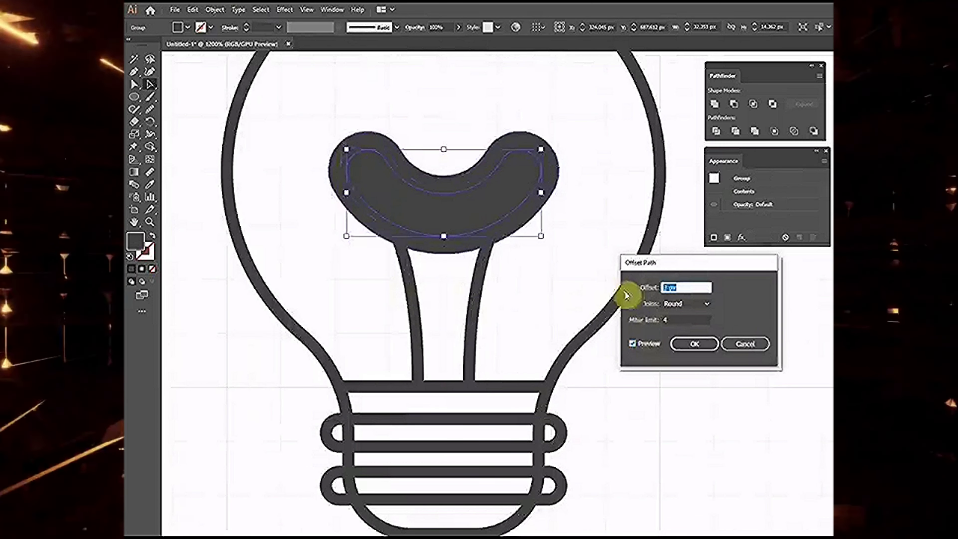
click(694, 344)
right_click(543, 195)
click(483, 278)
key(Delete)
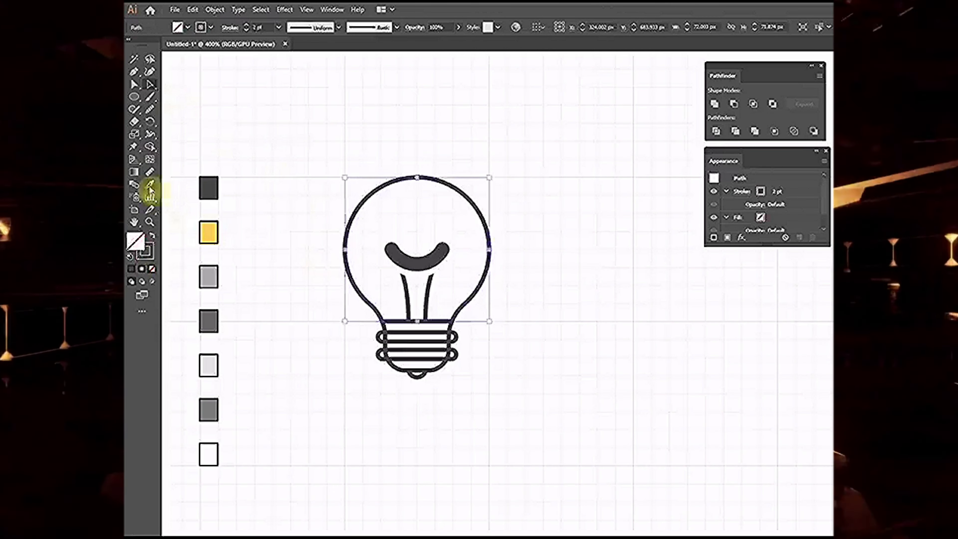
click(213, 227)
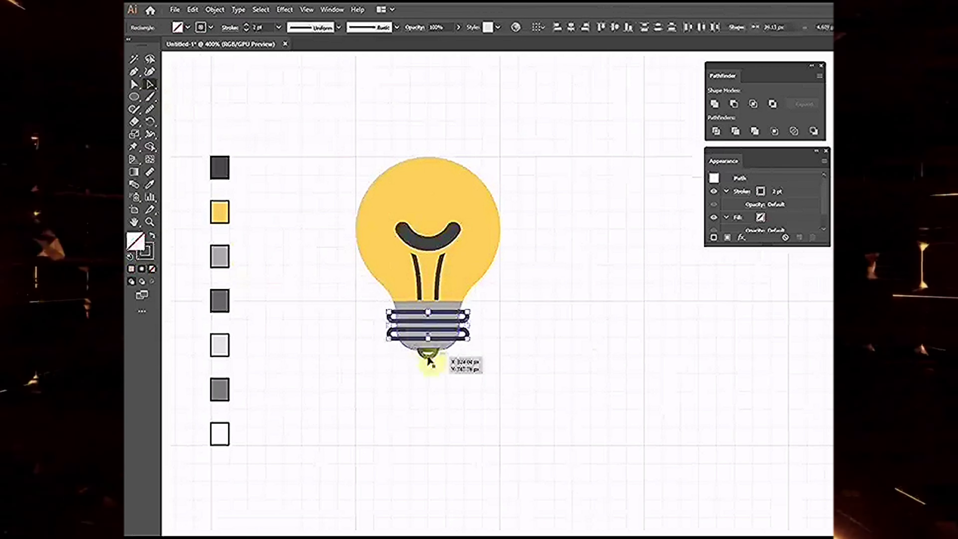
Step: Check the base paths in outline view and select the filament for colour sampling
scroll(420, 316, up, 5)
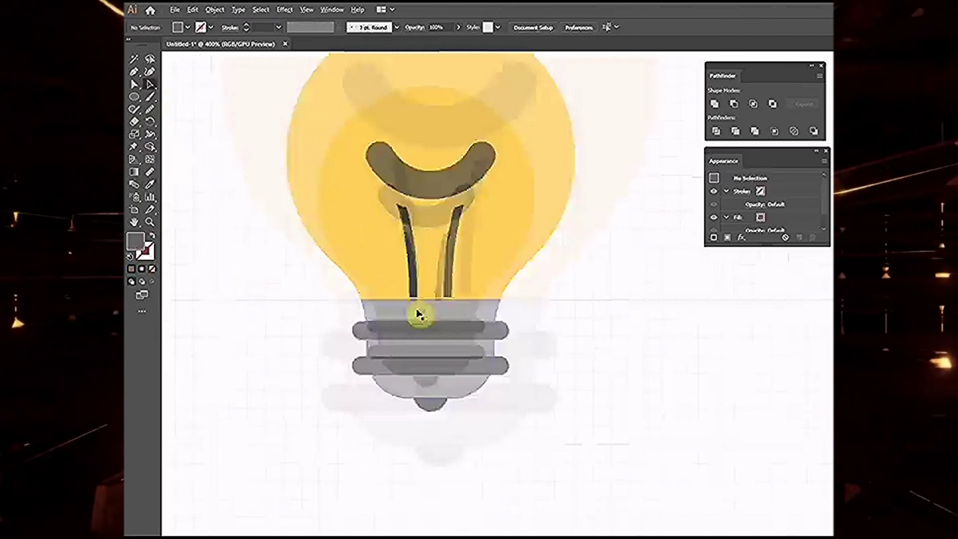
key(ctrl+y)
key(ctrl+y)
scroll(441, 267, down, 5)
click(481, 222)
key(i)
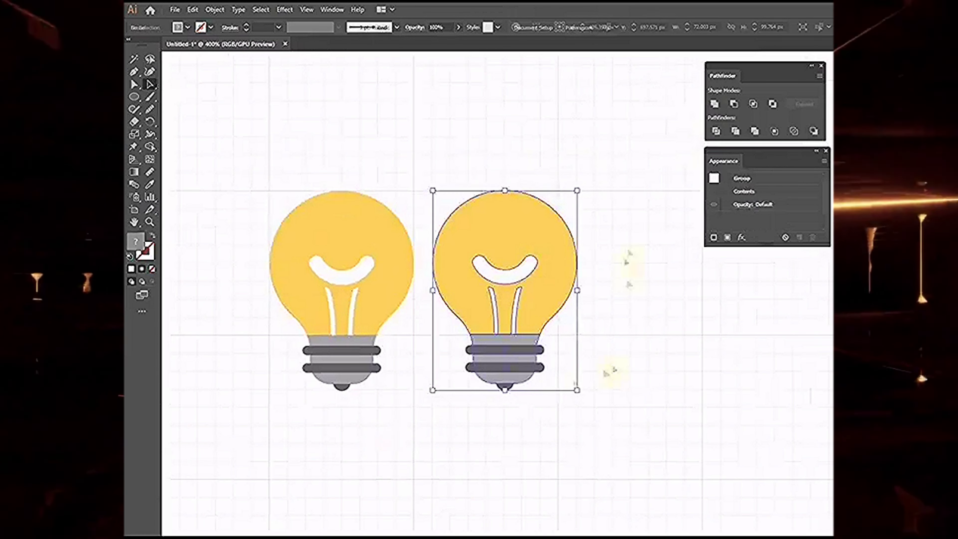
Step: Unite the bulb copy into one silhouette, send it to back, and centre it behind the bulb
click(716, 104)
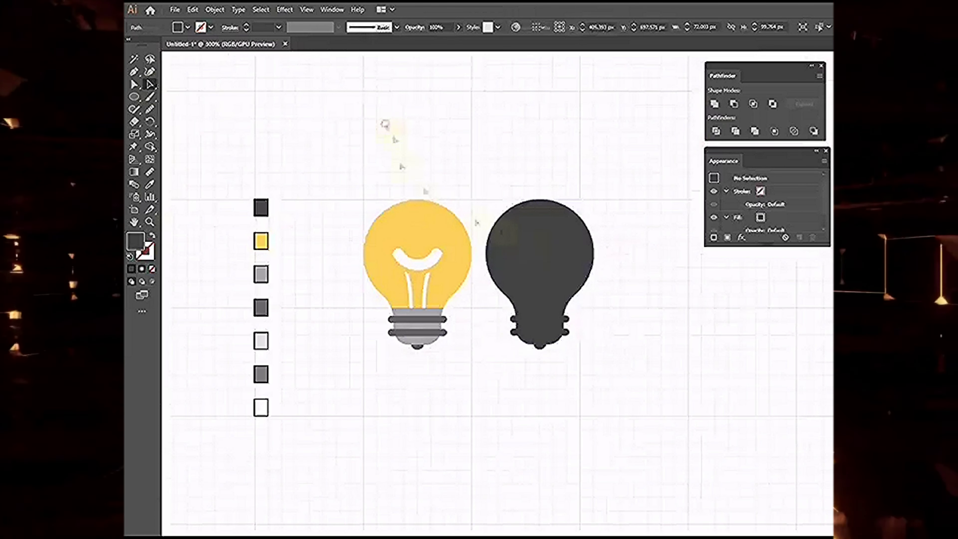
right_click(545, 255)
click(669, 439)
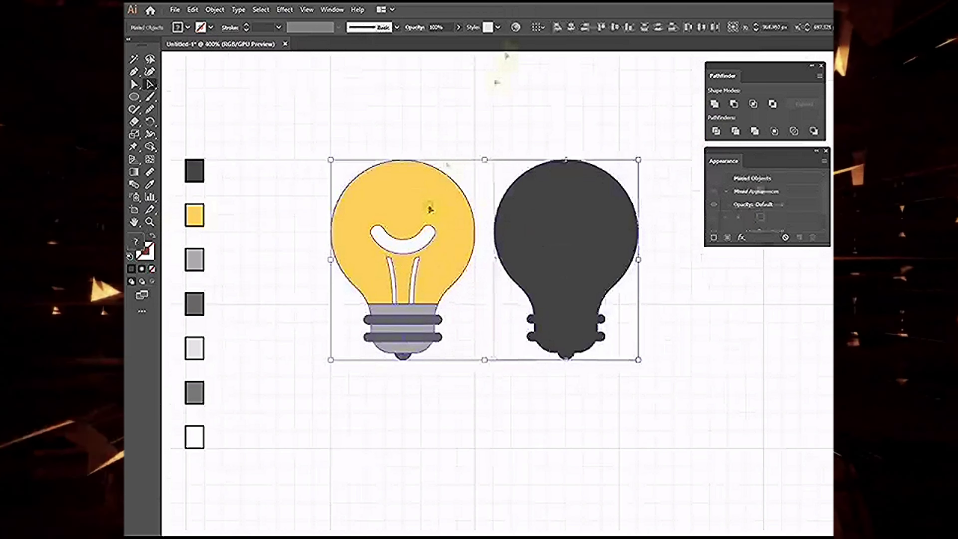
click(615, 27)
click(309, 110)
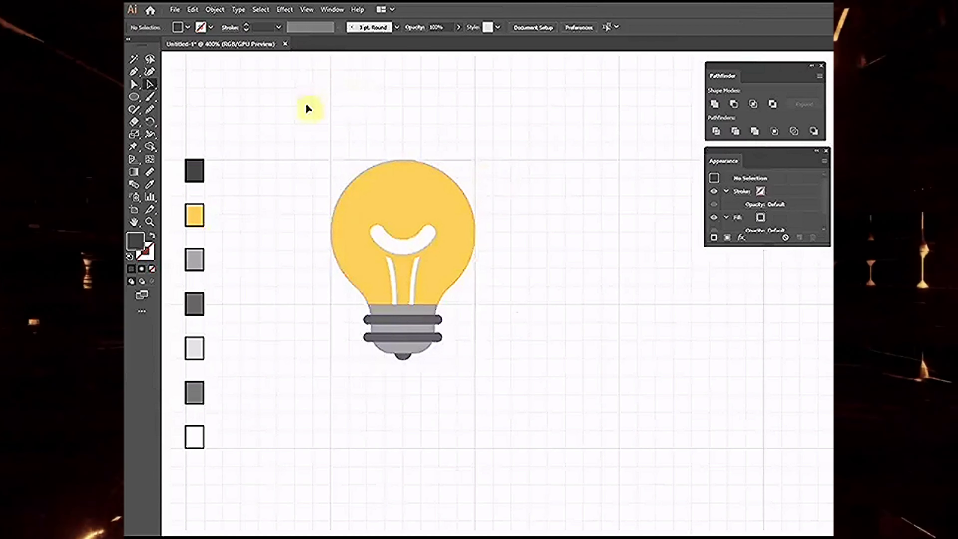
click(356, 294)
click(215, 9)
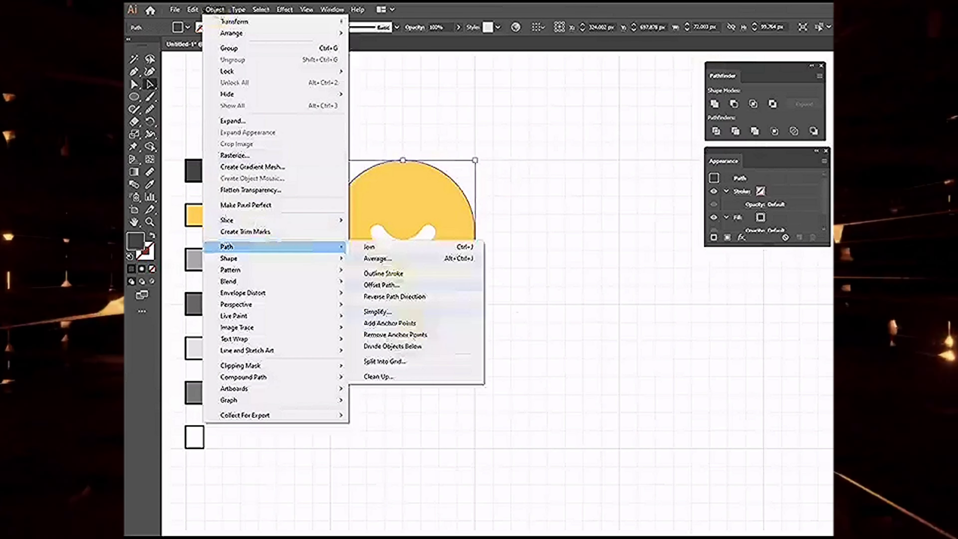
Step: Offset the dark silhouette 3 px outward to form a thick outline around the bulb
click(381, 285)
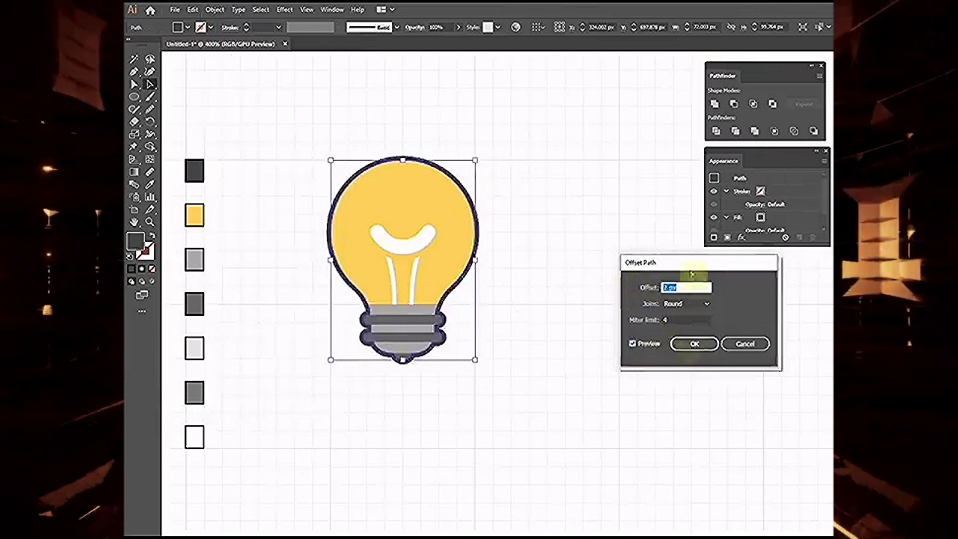
click(694, 344)
click(490, 400)
key(ctrl+plus)
right_click(341, 337)
click(341, 338)
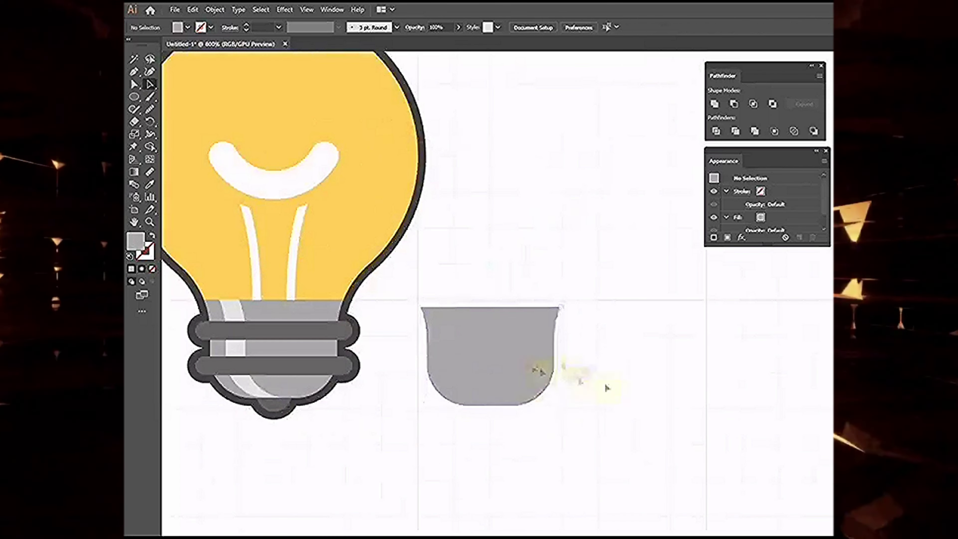
Step: Place the copied grey base shape beside the bulb
drag(544, 363, 544, 364)
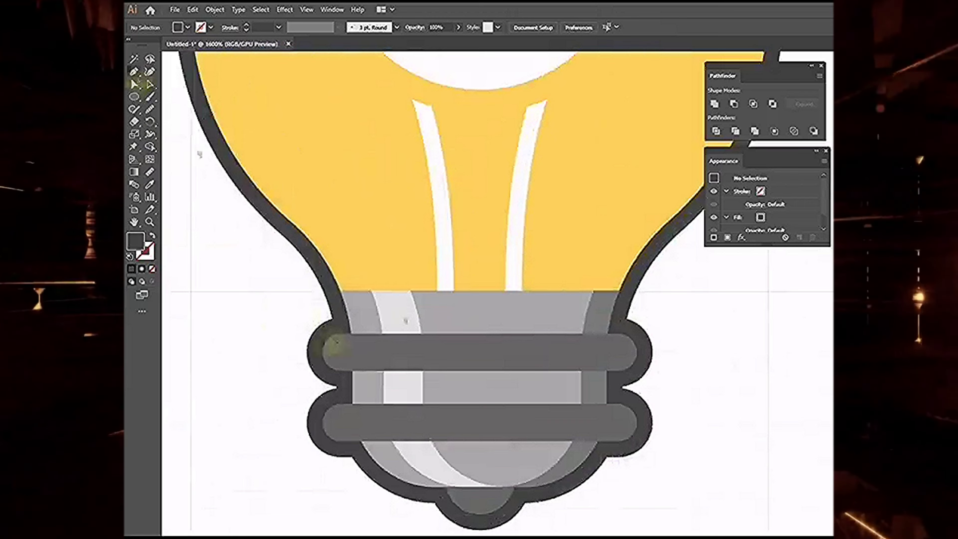
scroll(406, 321, up, 1)
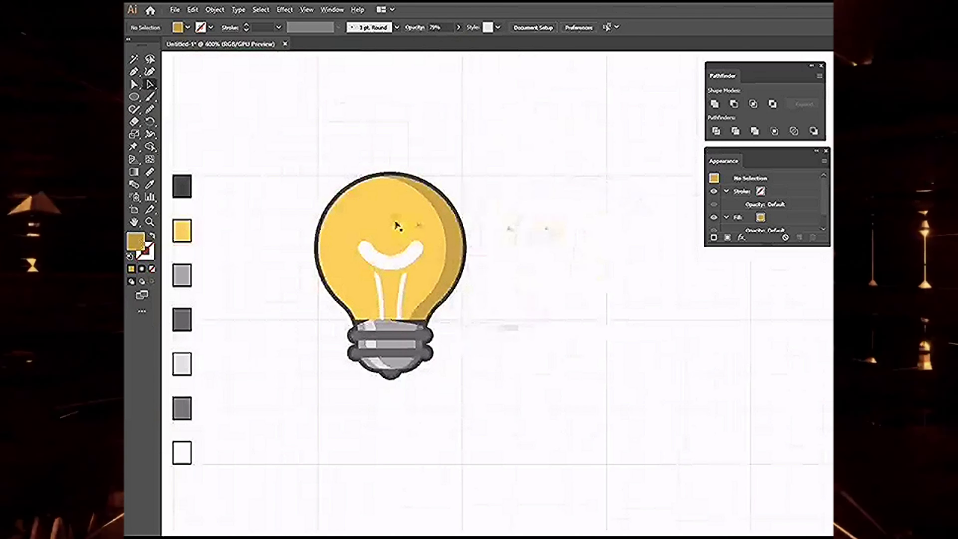
Step: Shrink a glass copy into an open arc and give it a 9 pt white stroke
drag(608, 112, 562, 155)
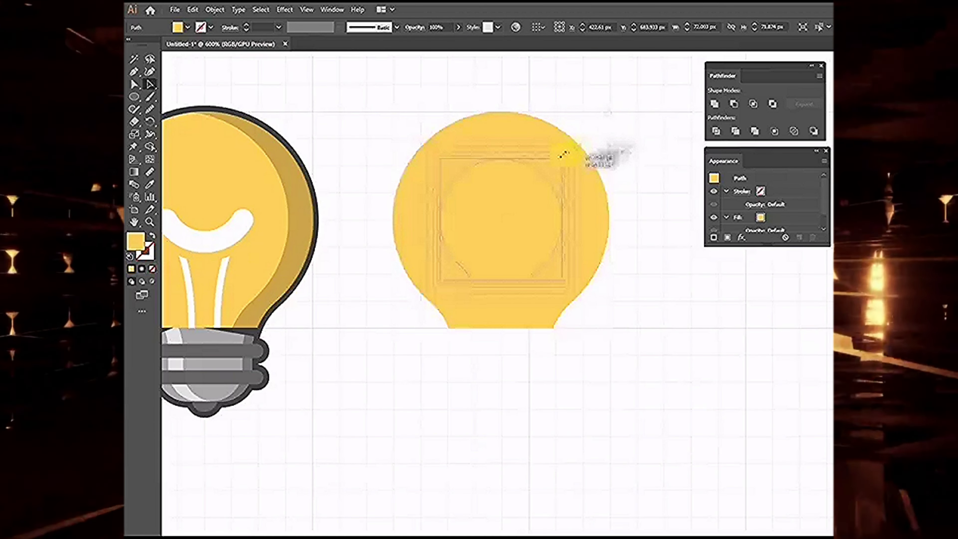
mouse_move(466, 291)
mouse_down()
mouse_move(537, 293)
mouse_move(548, 274)
mouse_move(506, 149)
mouse_up()
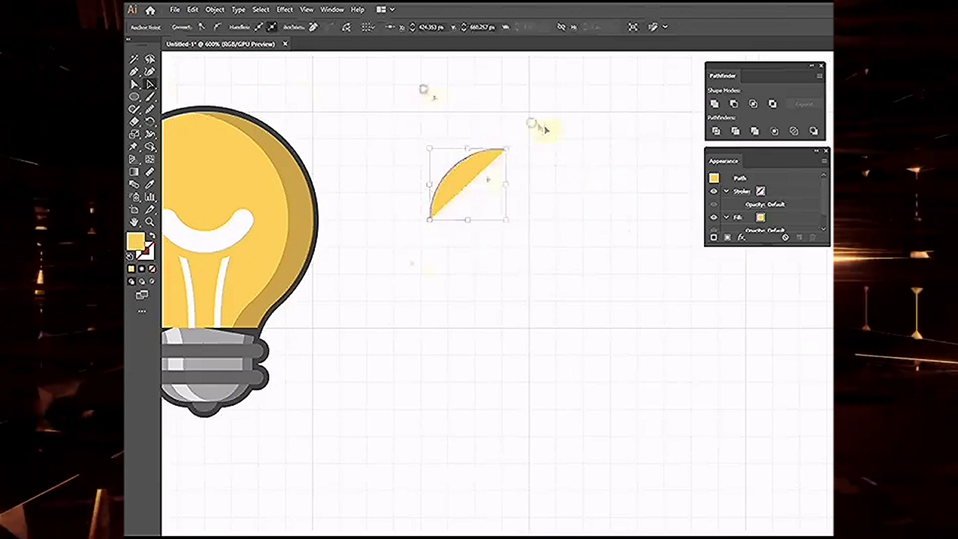
key(shift+x)
click(230, 27)
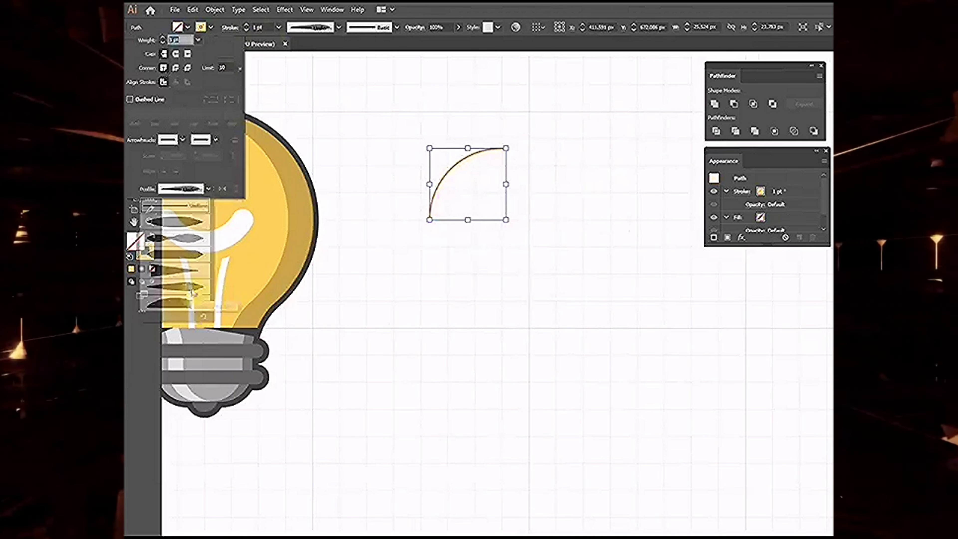
click(279, 27)
click(293, 164)
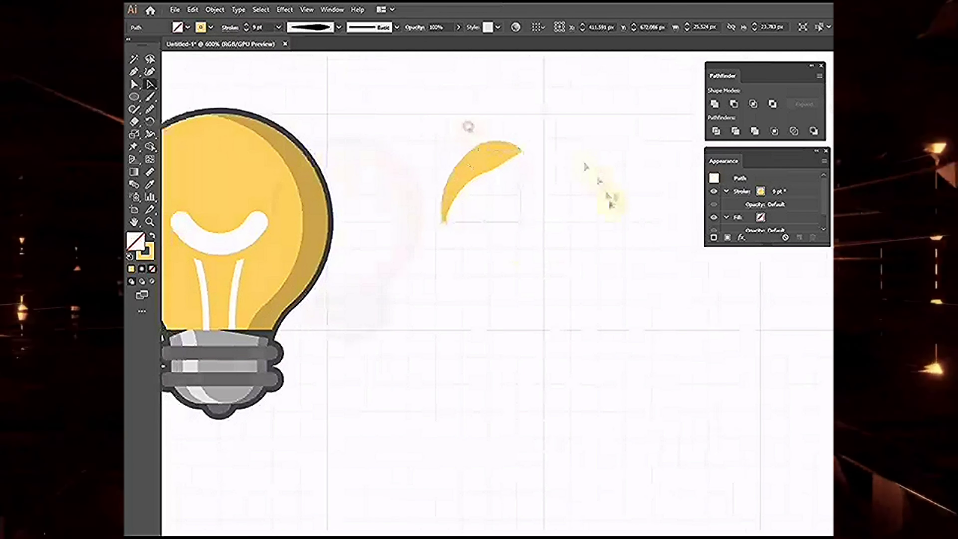
double_click(145, 251)
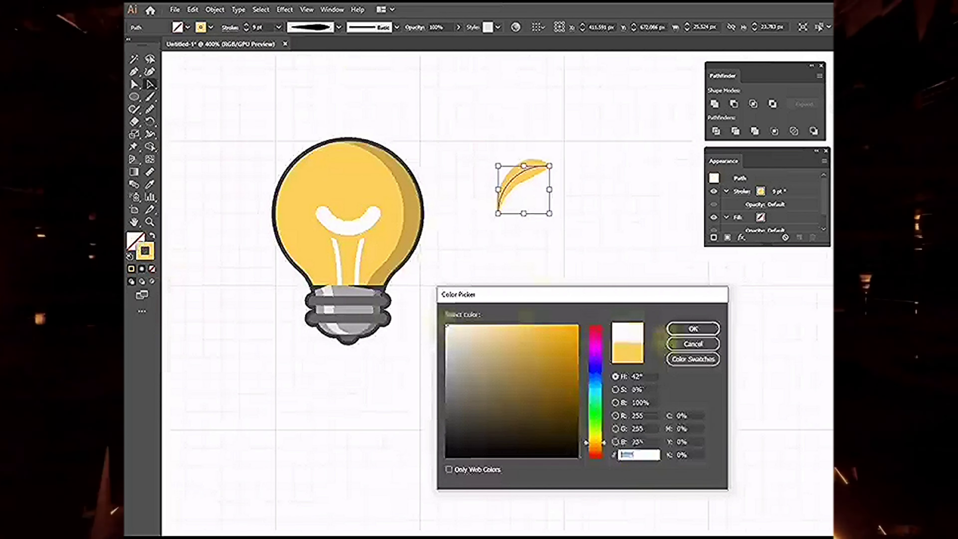
click(690, 327)
click(194, 129)
click(316, 91)
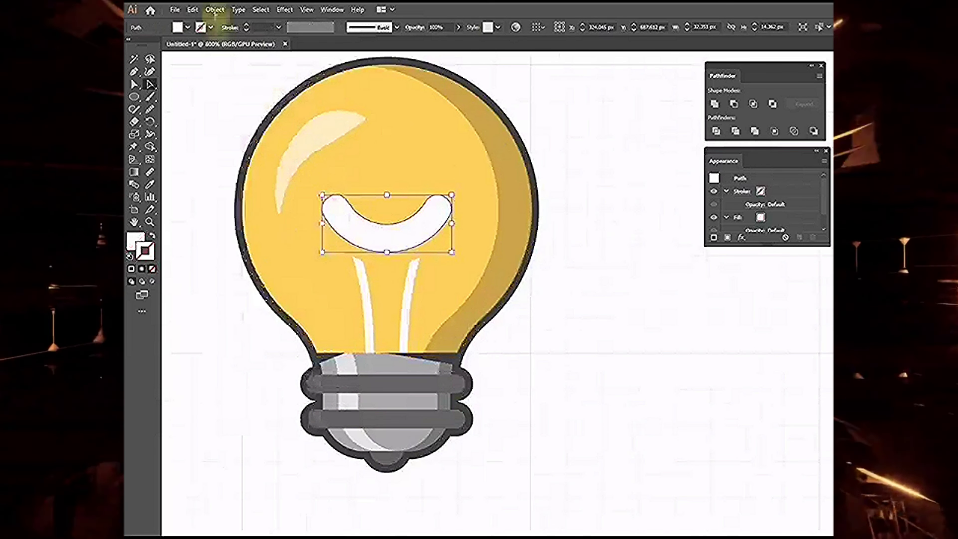
Step: Apply an offset path around the filament
click(215, 10)
click(332, 292)
click(631, 343)
click(694, 344)
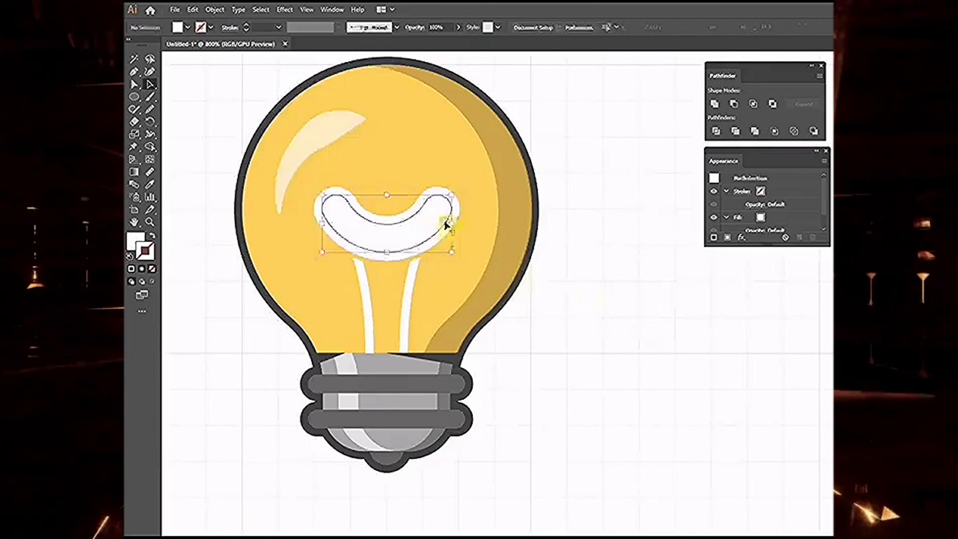
Step: Add a 7 px Gaussian Blur to the offset filament for a glow
click(445, 237)
click(284, 10)
click(434, 192)
click(539, 301)
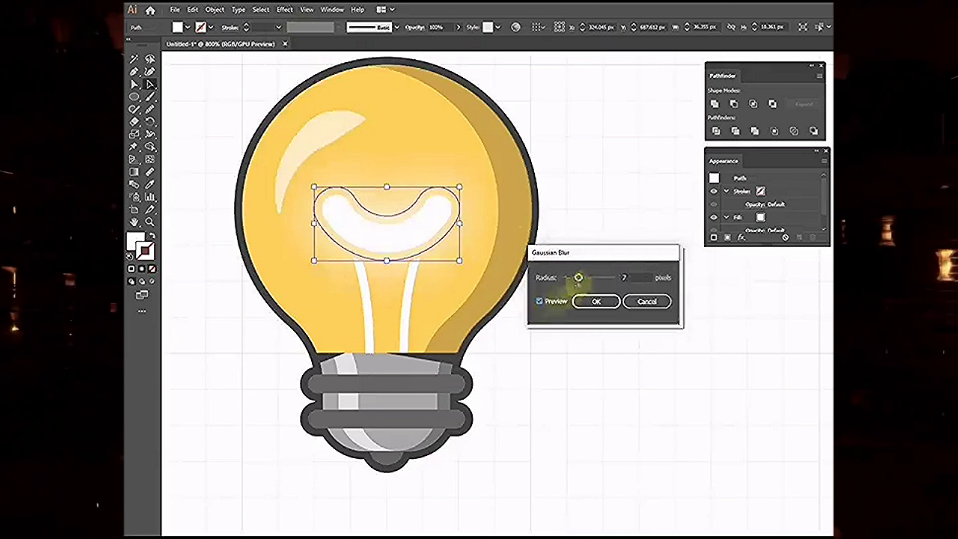
click(581, 301)
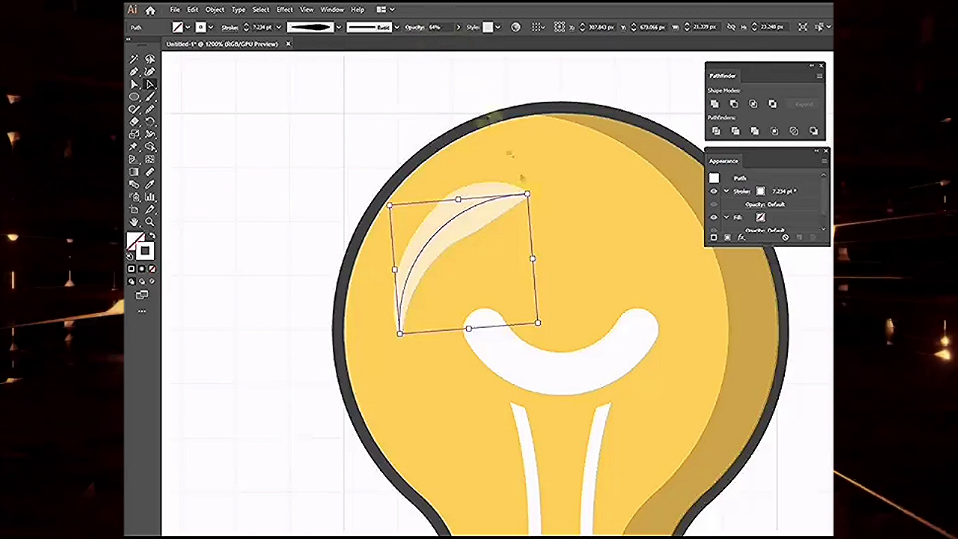
Step: Shrink the highlight arc and readjust the filament's Gaussian Blur
drag(527, 194, 522, 200)
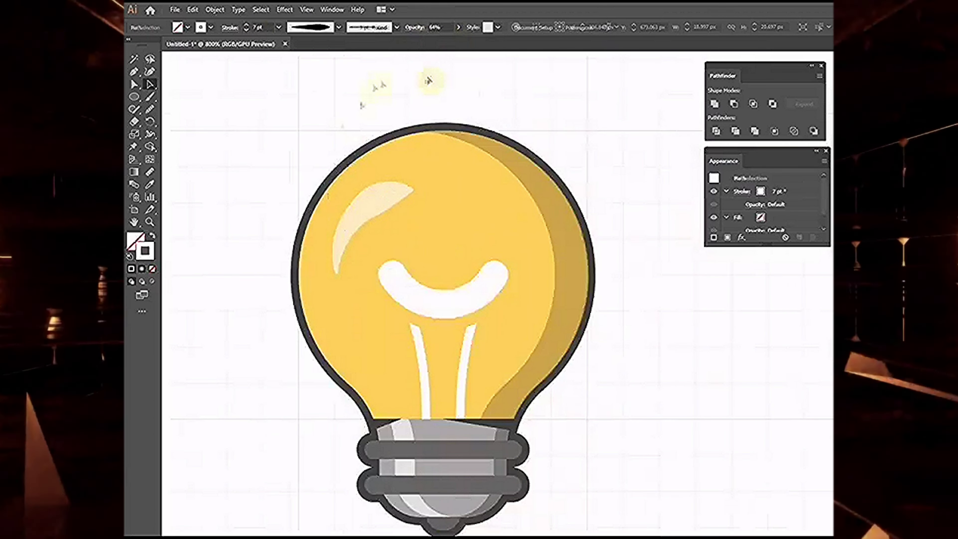
click(443, 302)
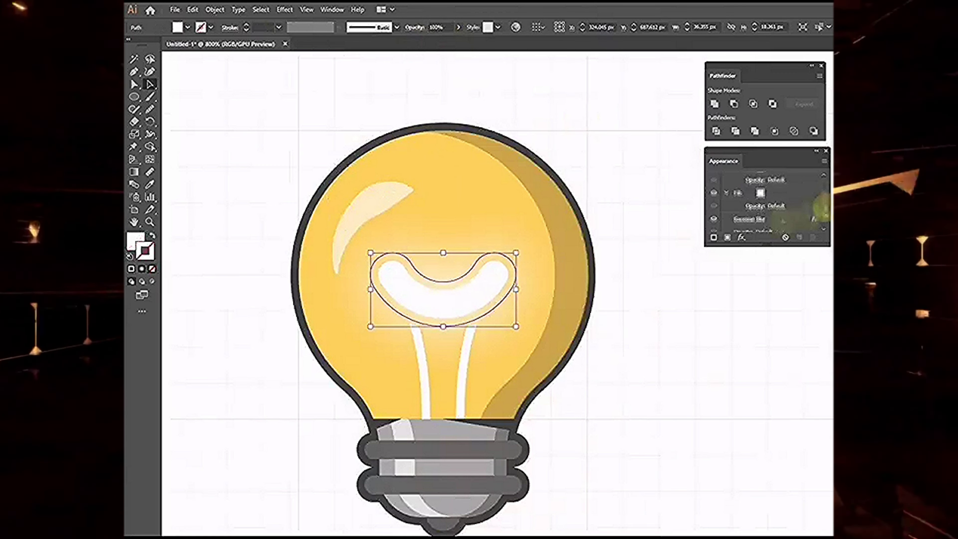
click(749, 219)
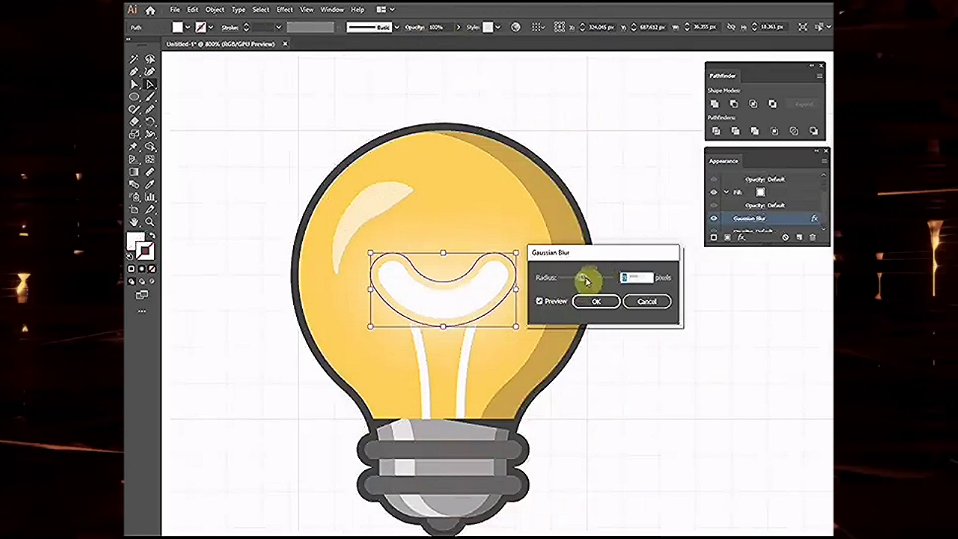
click(596, 301)
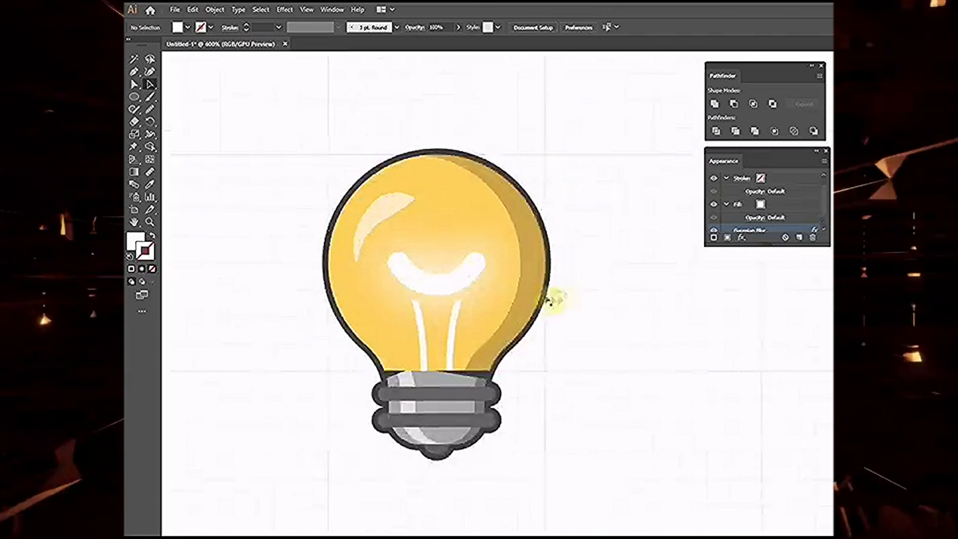
click(552, 299)
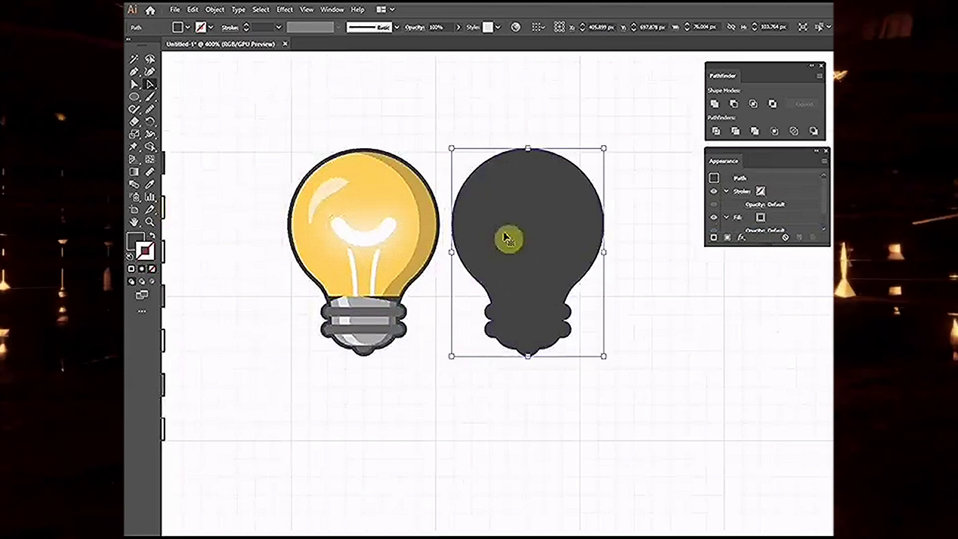
Step: Enlarge the bulb silhouette with Offset Path, previewing before applying
click(215, 9)
mouse_move(226, 247)
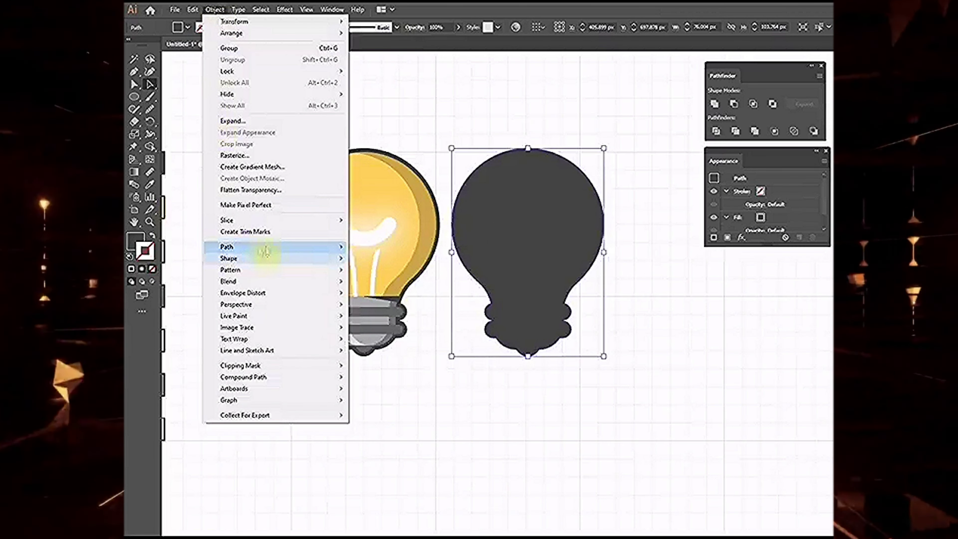
click(385, 286)
click(646, 342)
click(692, 344)
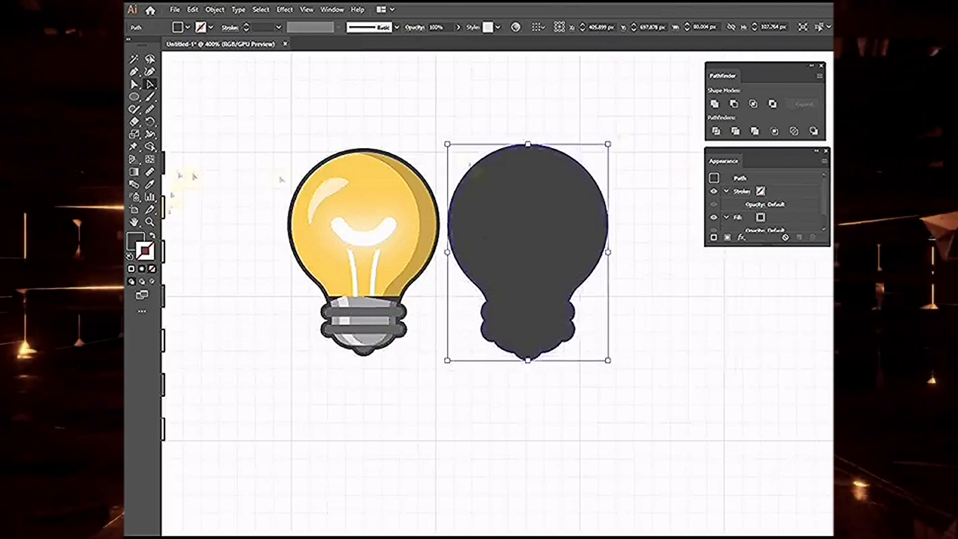
Step: Fill the enlarged silhouette medium grey, move it behind the bulb, and shrink it slightly
double_click(134, 240)
click(603, 397)
key(Return)
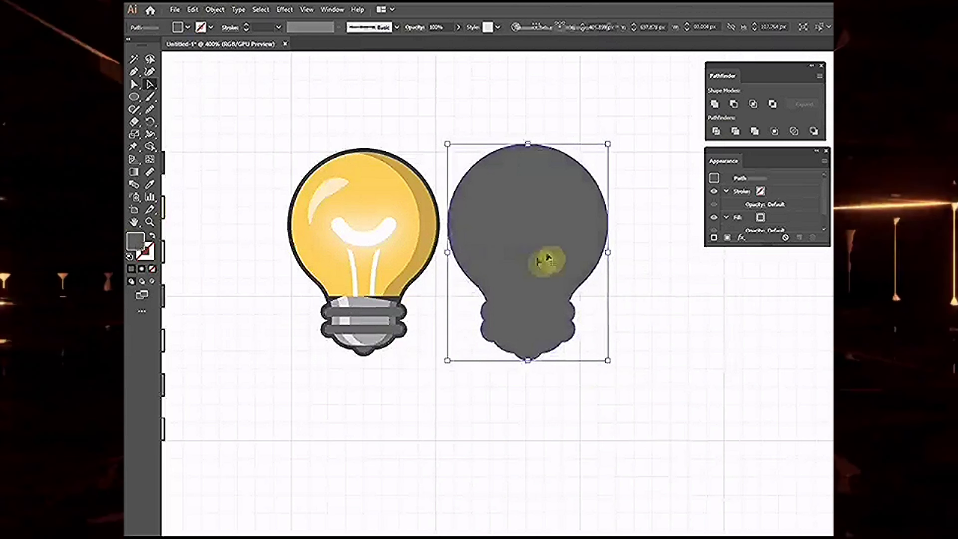
drag(547, 259, 391, 262)
scroll(414, 299, up, 1)
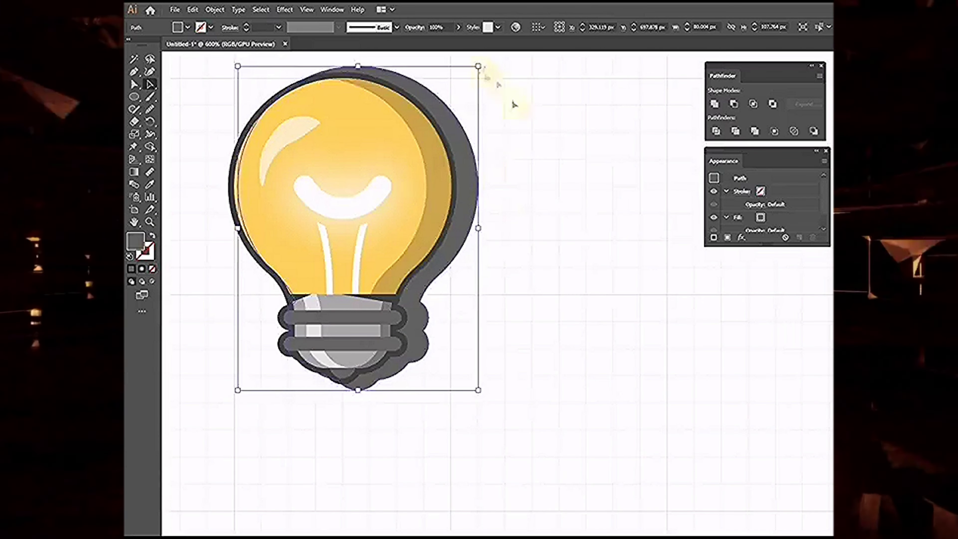
drag(484, 393, 428, 283)
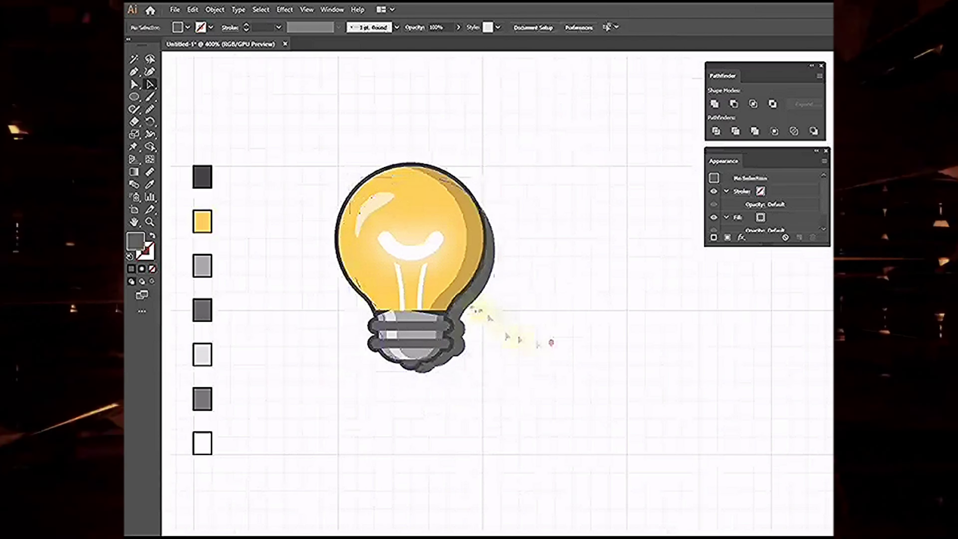
drag(540, 293, 444, 417)
Step: Place a copy of the bulb to the right and give it a lighter grey fill
key(ctrl+shift+g)
drag(455, 269, 620, 270)
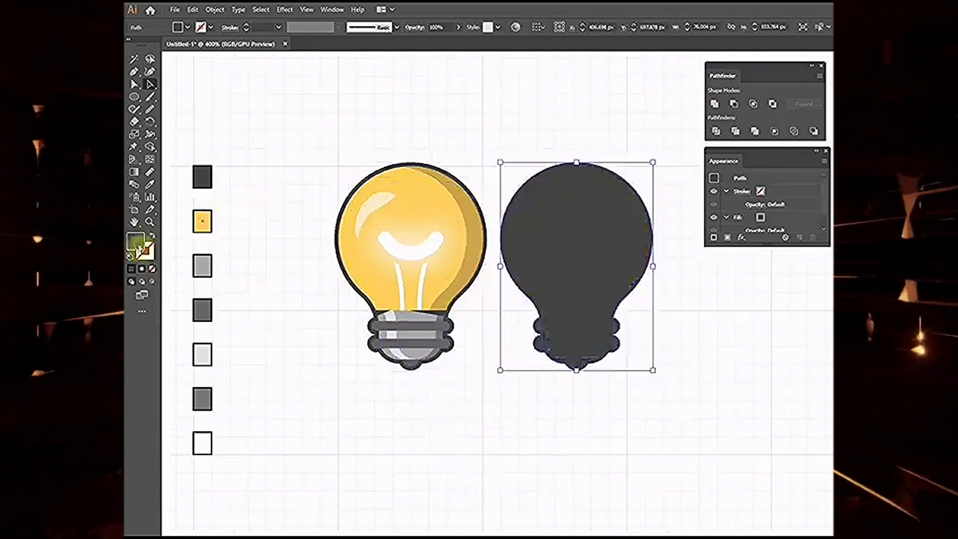
double_click(136, 242)
click(691, 332)
Step: Send the grey silhouette behind the bulb and nudge it slightly right
drag(592, 325, 438, 324)
right_click(437, 325)
click(581, 491)
key(Right)
Step: Lower the shadow's opacity to 69%, then deselect and zoom out to see the icon
click(458, 27)
drag(459, 40, 447, 40)
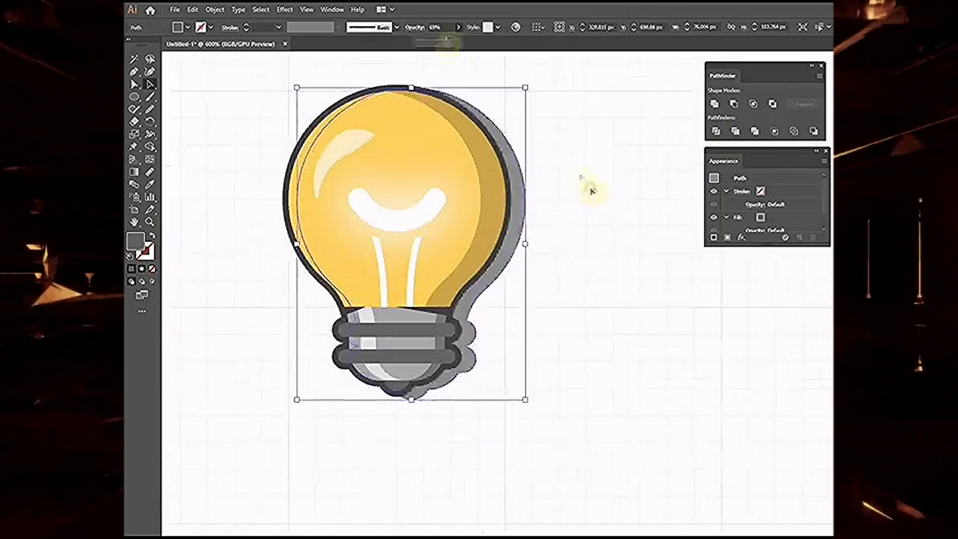
click(592, 191)
key(ctrl+minus)
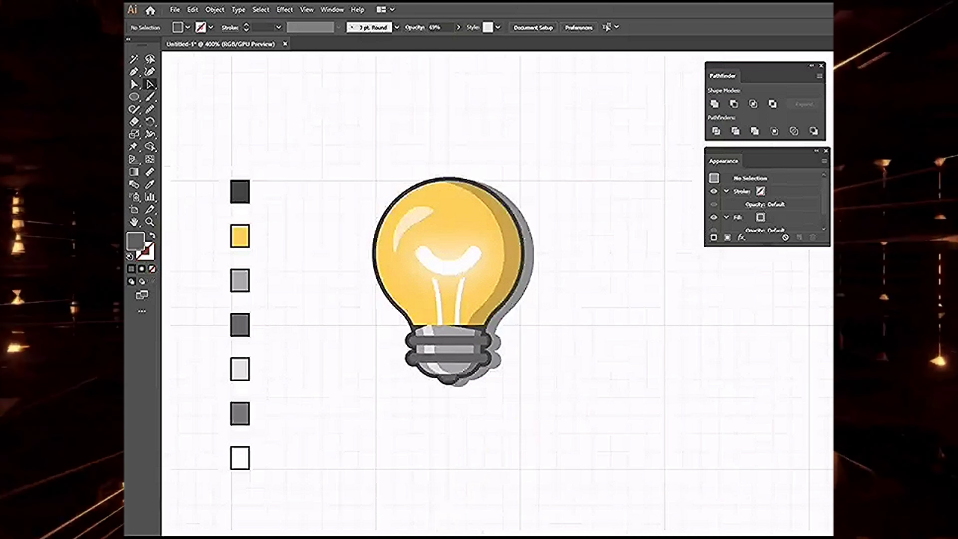